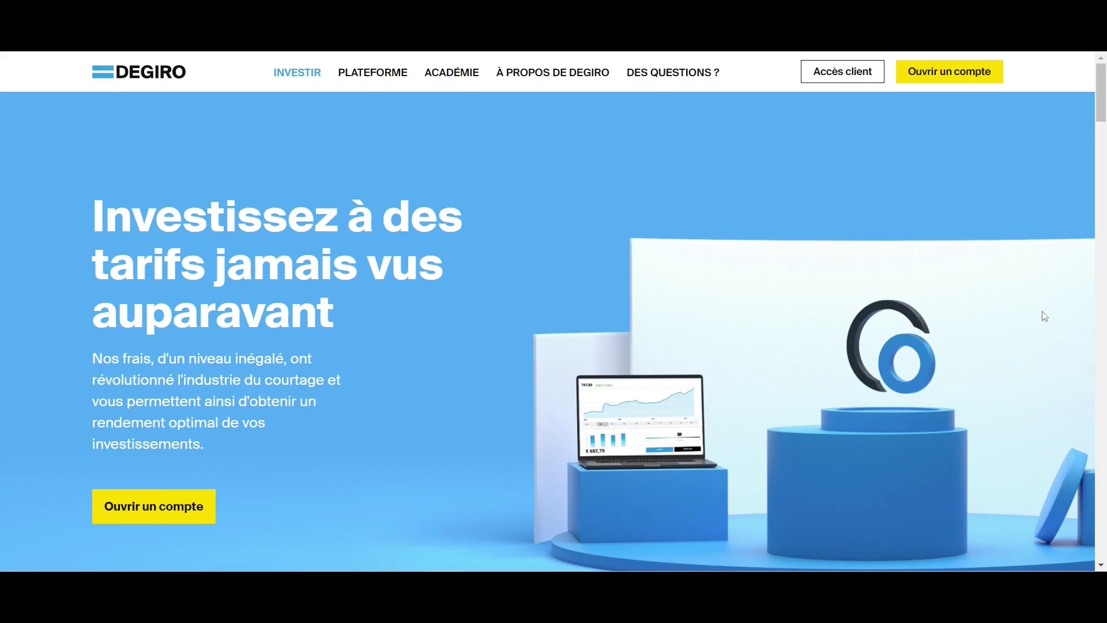
Examine the stock trading fee comparison between DEGIRO and competing brokers
{"action": "scroll", "coordinate": [1045, 316], "scroll_direction": "down", "scroll_amount": 13}
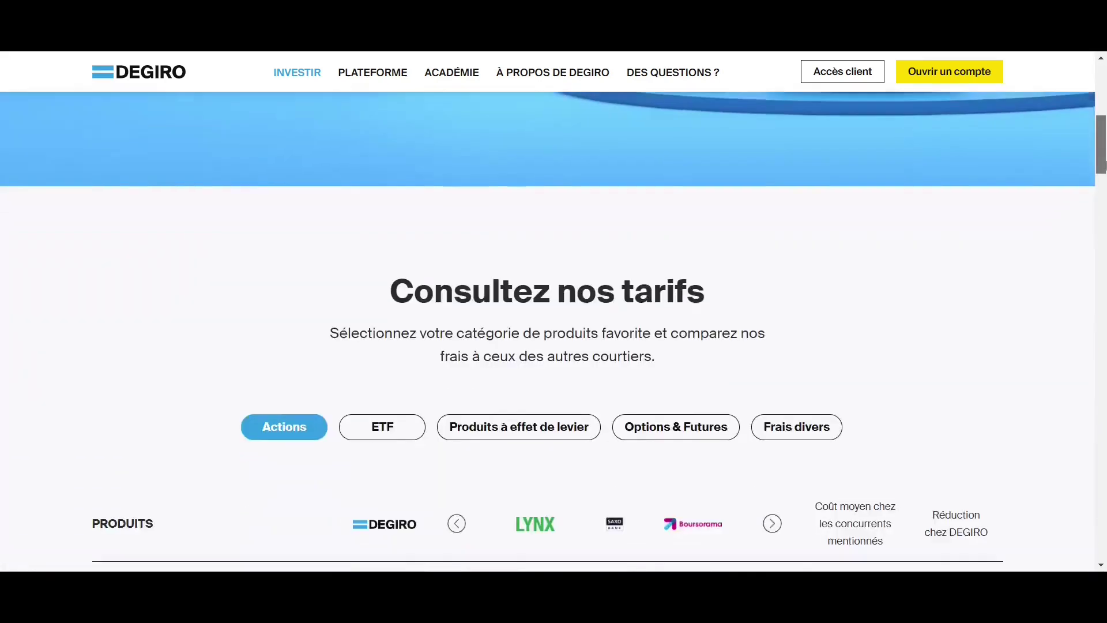
{"action": "scroll", "coordinate": [1104, 200], "scroll_direction": "up", "scroll_amount": 1}
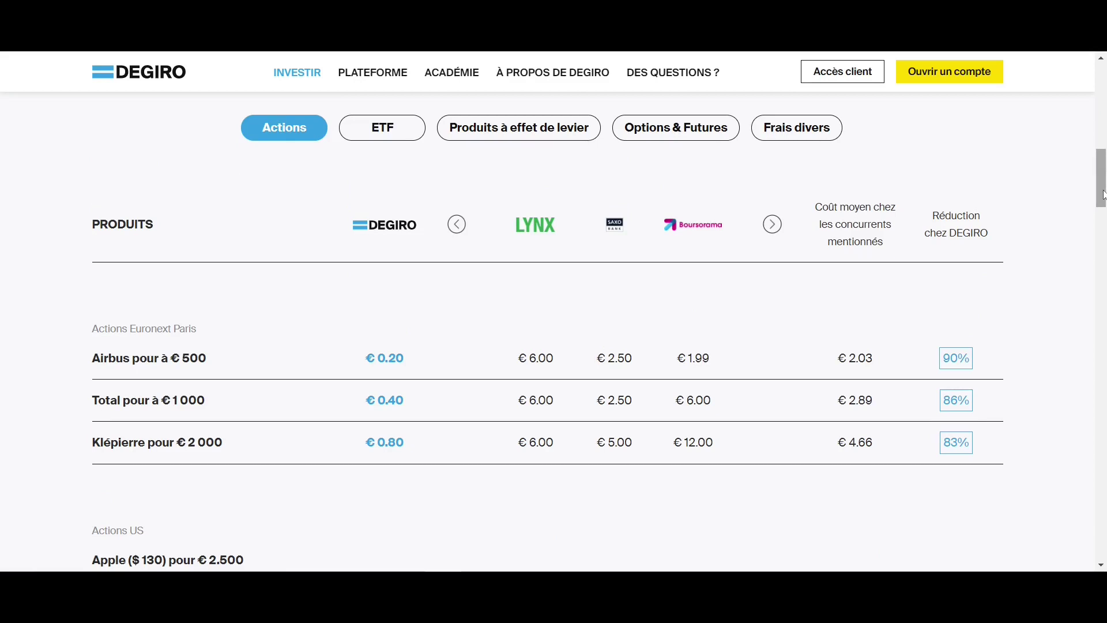
{"action": "left_click_drag", "start_coordinate": [1103, 195], "coordinate": [792, 107]}
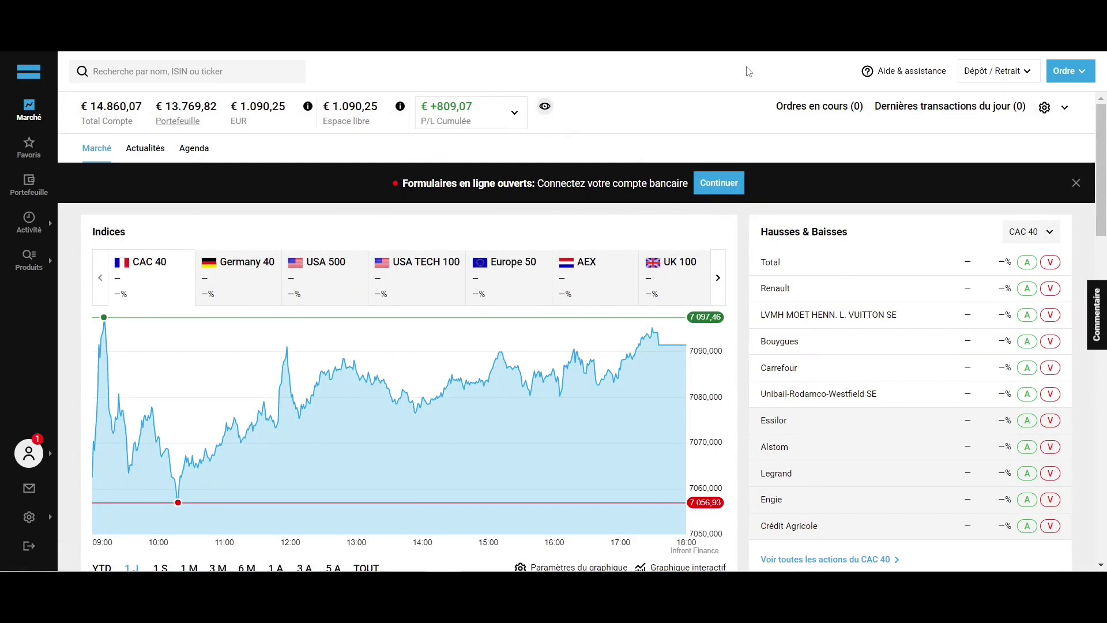
View the deposit and withdrawal options, and look through the market overview's news, agenda and currencies
{"action": "left_click", "coordinate": [928, 78]}
{"action": "left_click", "coordinate": [988, 76]}
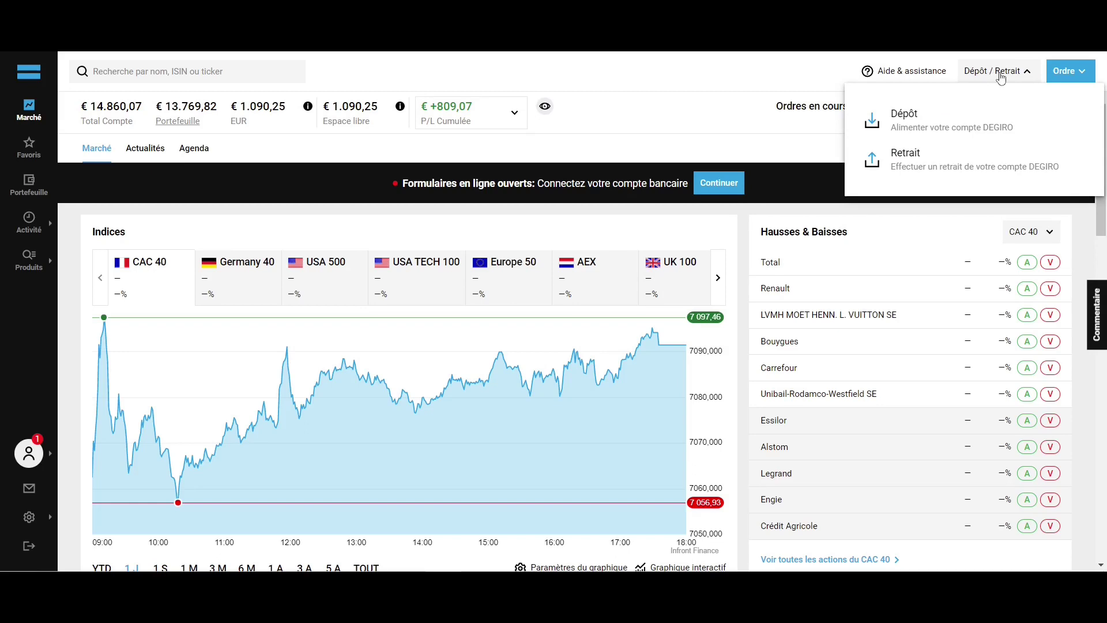
{"action": "left_click", "coordinate": [1002, 77]}
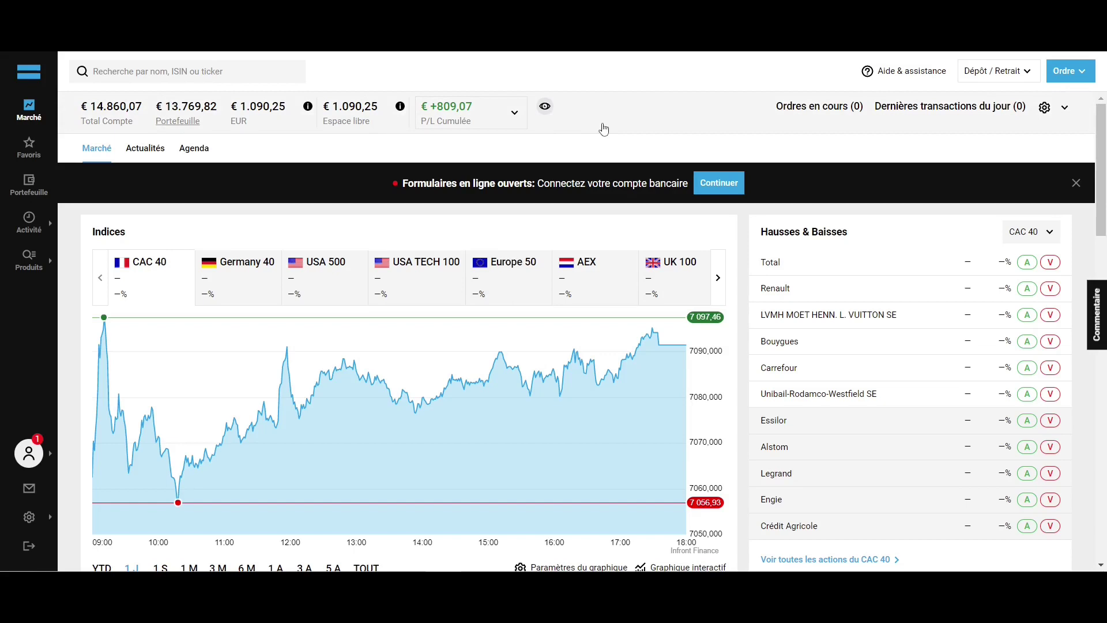
{"action": "scroll", "coordinate": [739, 236], "scroll_direction": "down", "scroll_amount": 5}
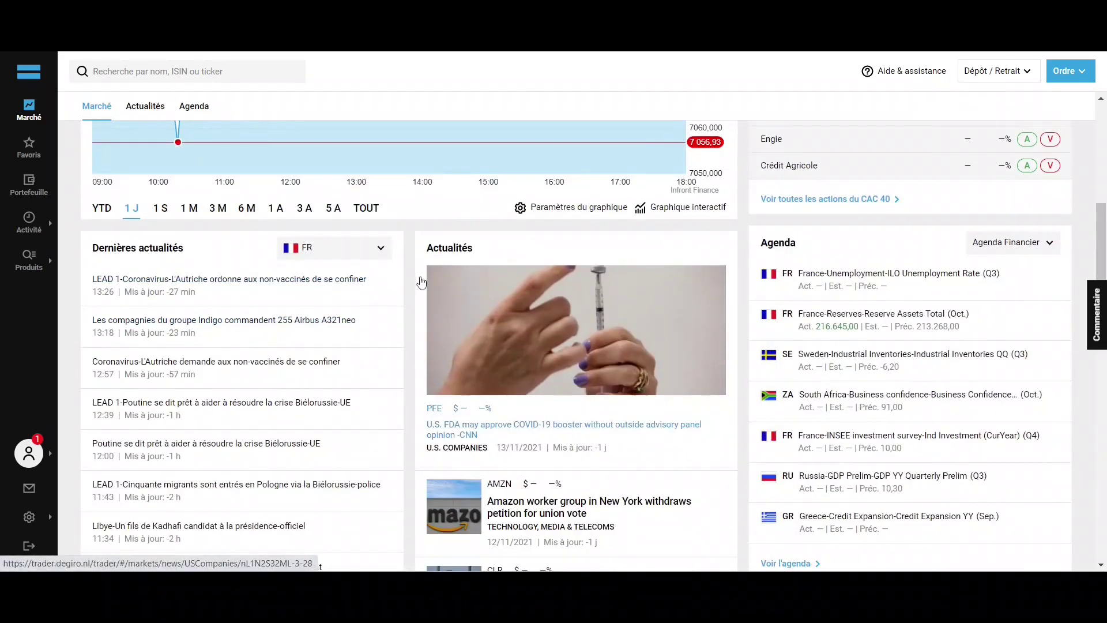
{"action": "scroll", "coordinate": [421, 278], "scroll_direction": "down", "scroll_amount": 4}
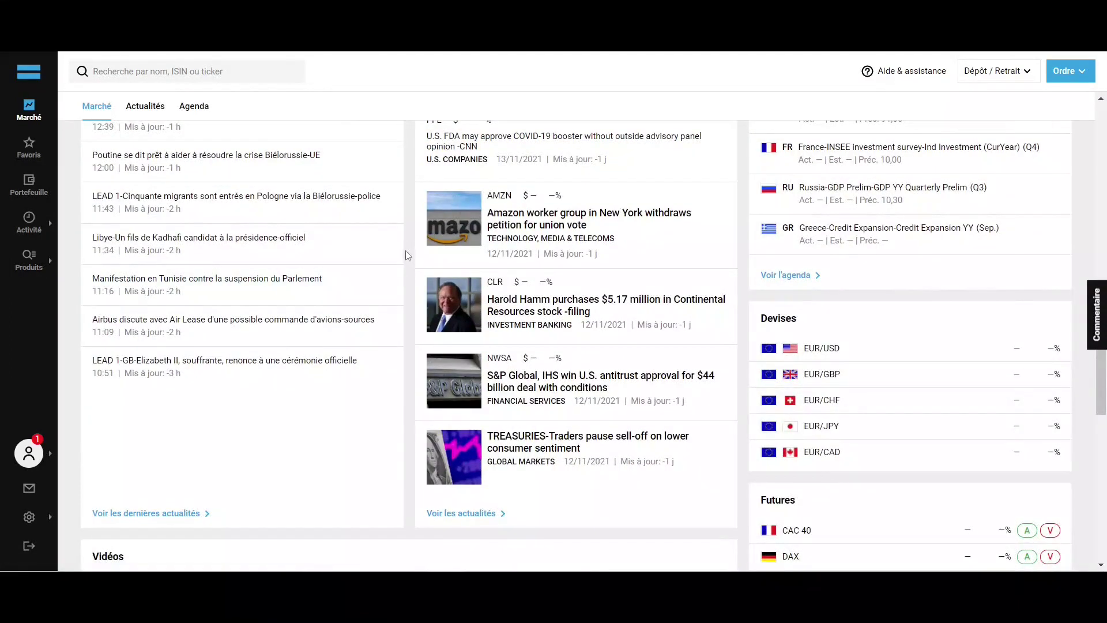
Open the favourites list and look through the saved products
{"action": "left_click", "coordinate": [29, 147]}
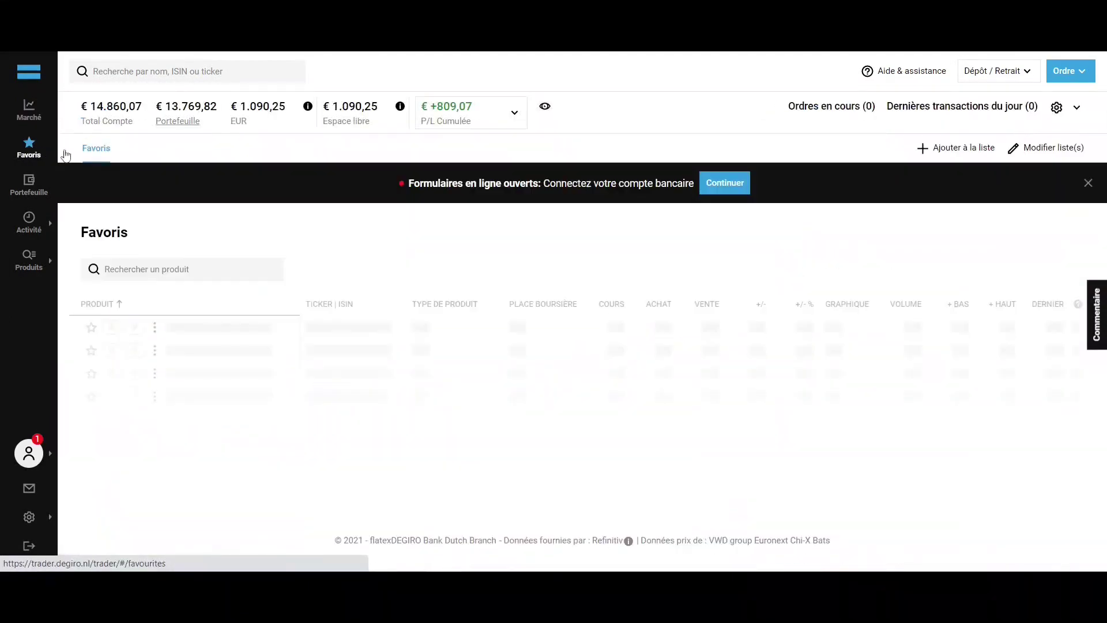
{"action": "scroll", "coordinate": [316, 225], "scroll_direction": "down", "scroll_amount": 3}
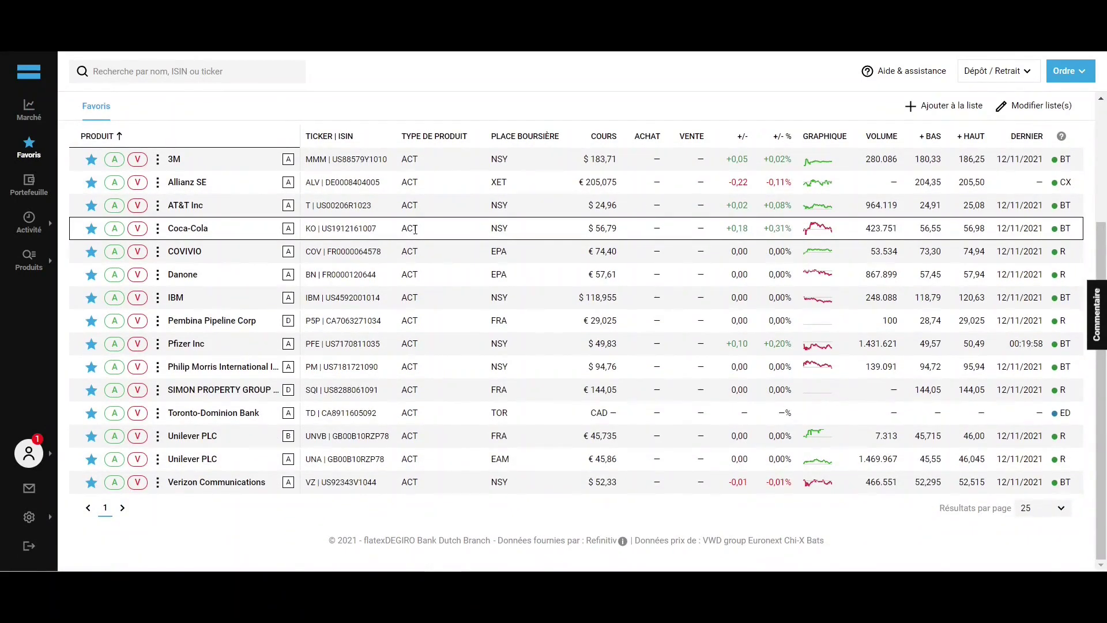
{"action": "scroll", "coordinate": [416, 229], "scroll_direction": "up", "scroll_amount": 3}
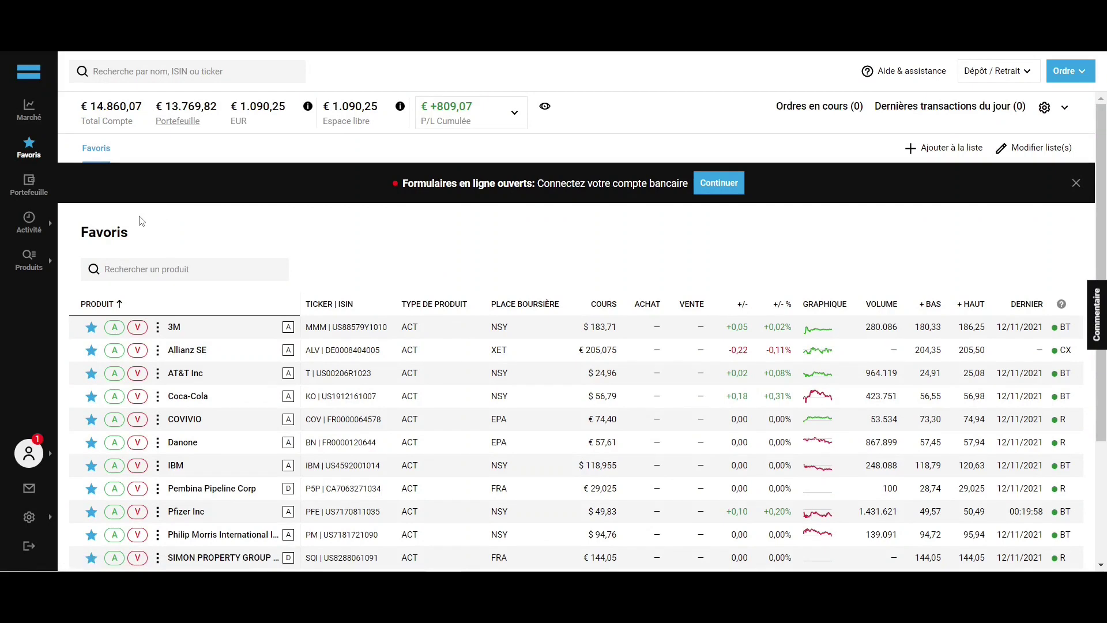
List all French stocks in the product catalogue and hide the account amounts
{"action": "left_click", "coordinate": [26, 266]}
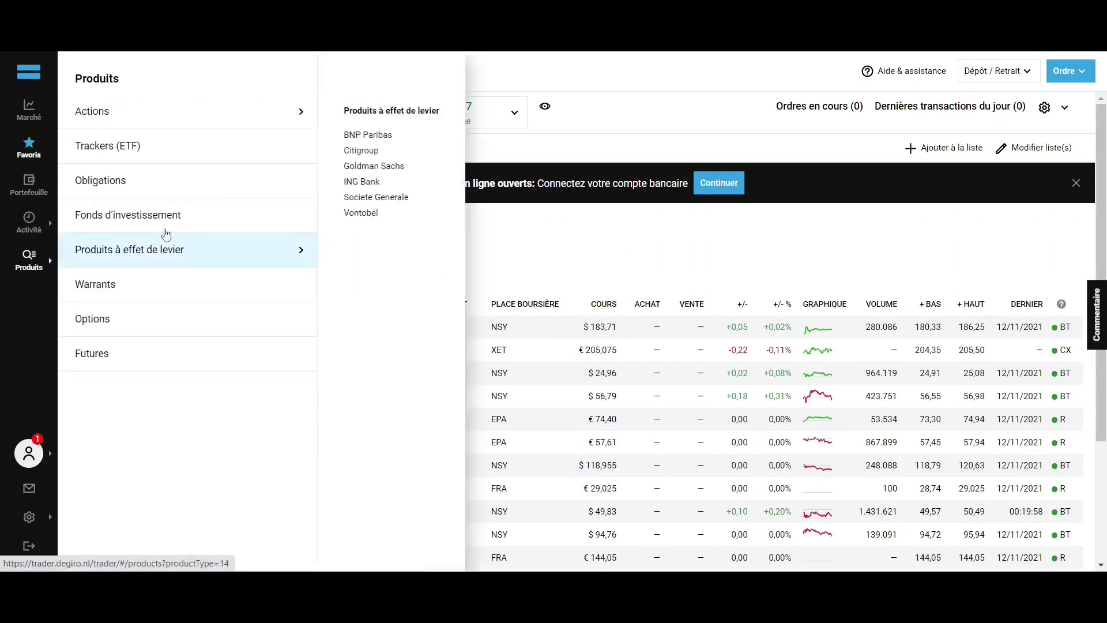
{"action": "mouse_move", "coordinate": [198, 114]}
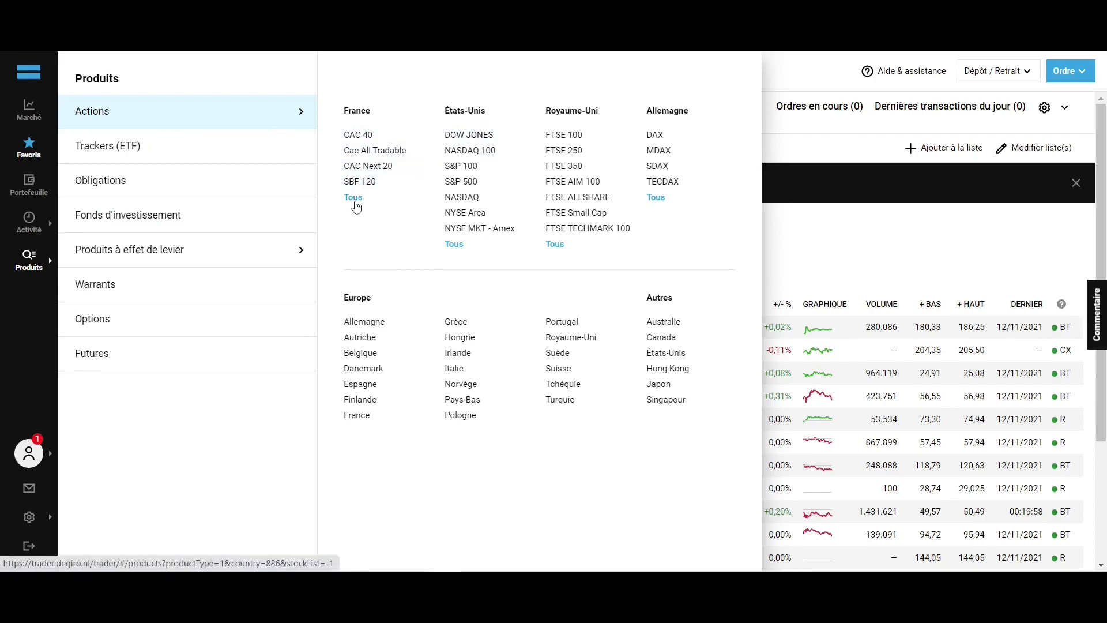
{"action": "left_click", "coordinate": [353, 198]}
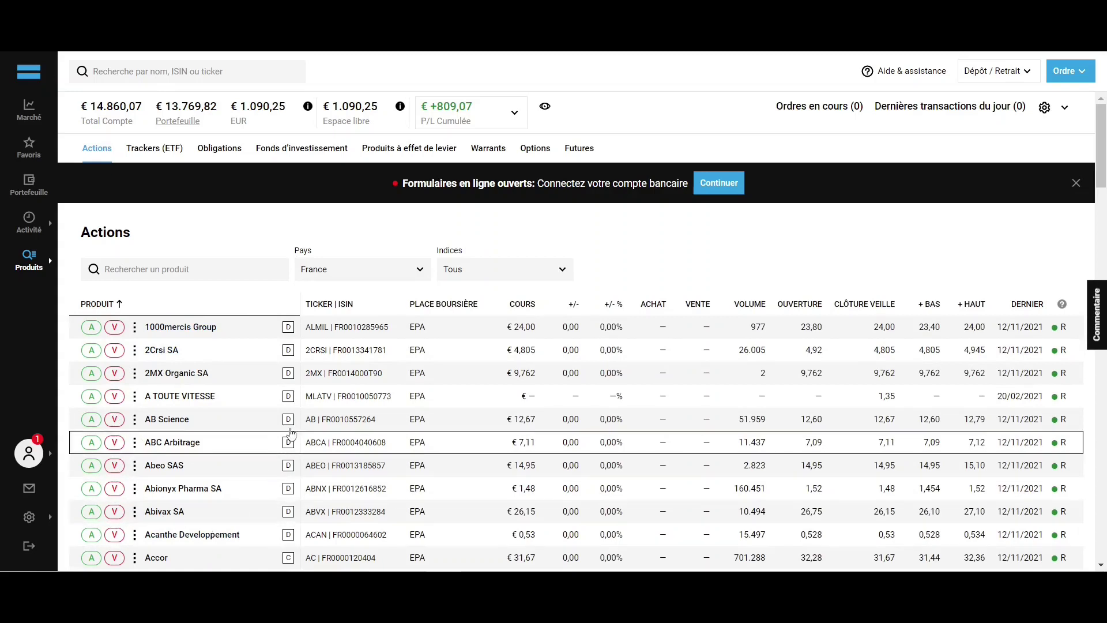
{"action": "left_click", "coordinate": [545, 110]}
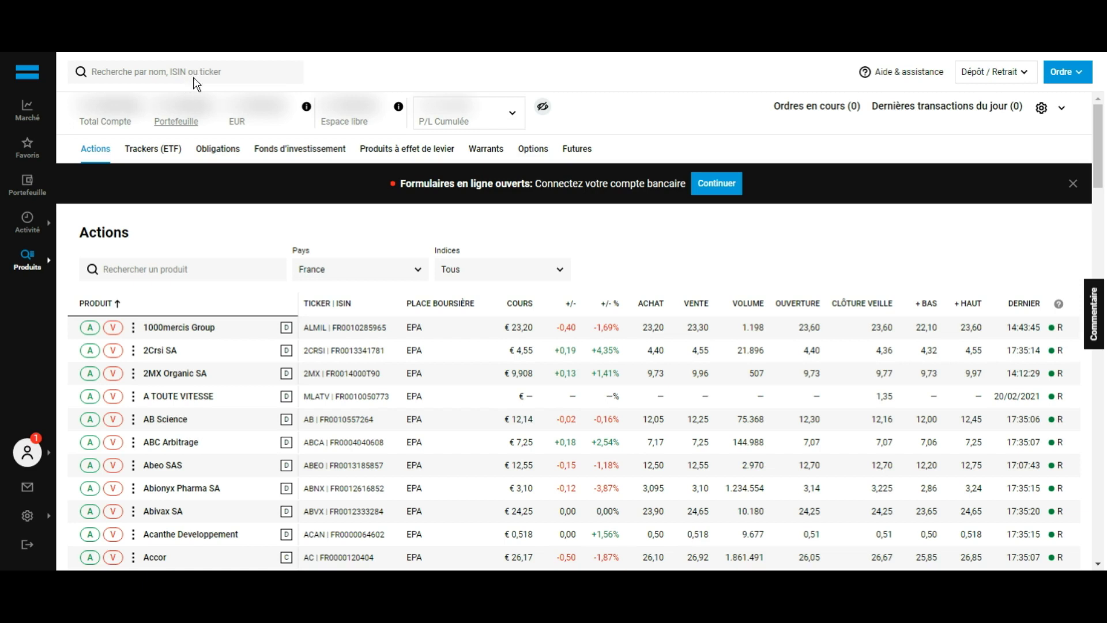
Search for the stock "Groupe Crit" and open its product page
{"action": "left_click", "coordinate": [217, 82]}
{"action": "type", "text": "Gr"}
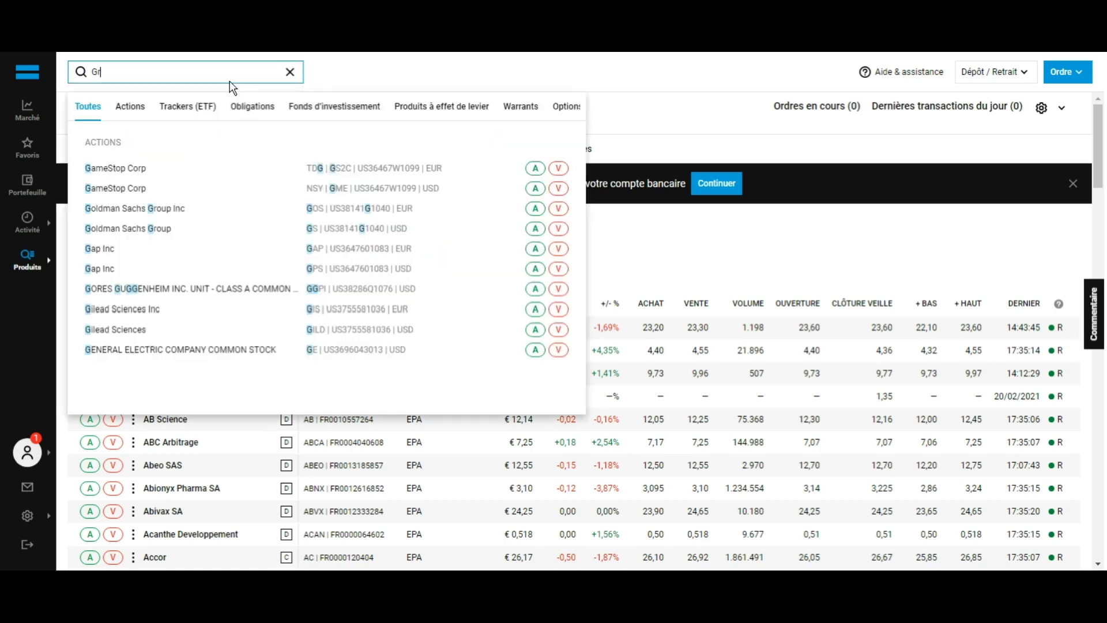
{"action": "type", "text": "oupe"}
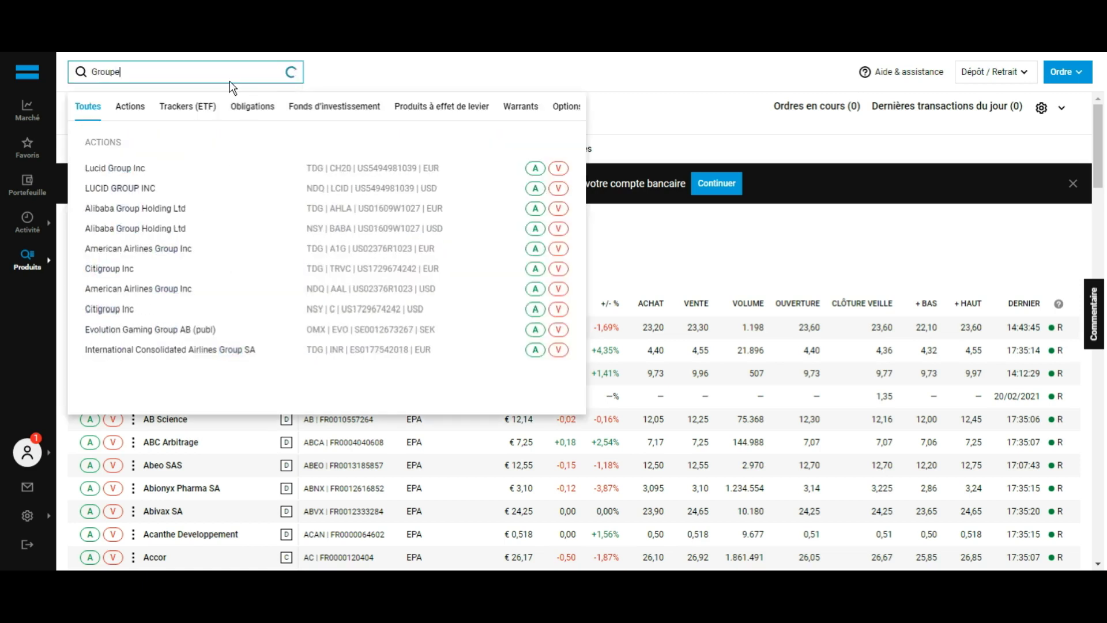
{"action": "type", "text": " Crit"}
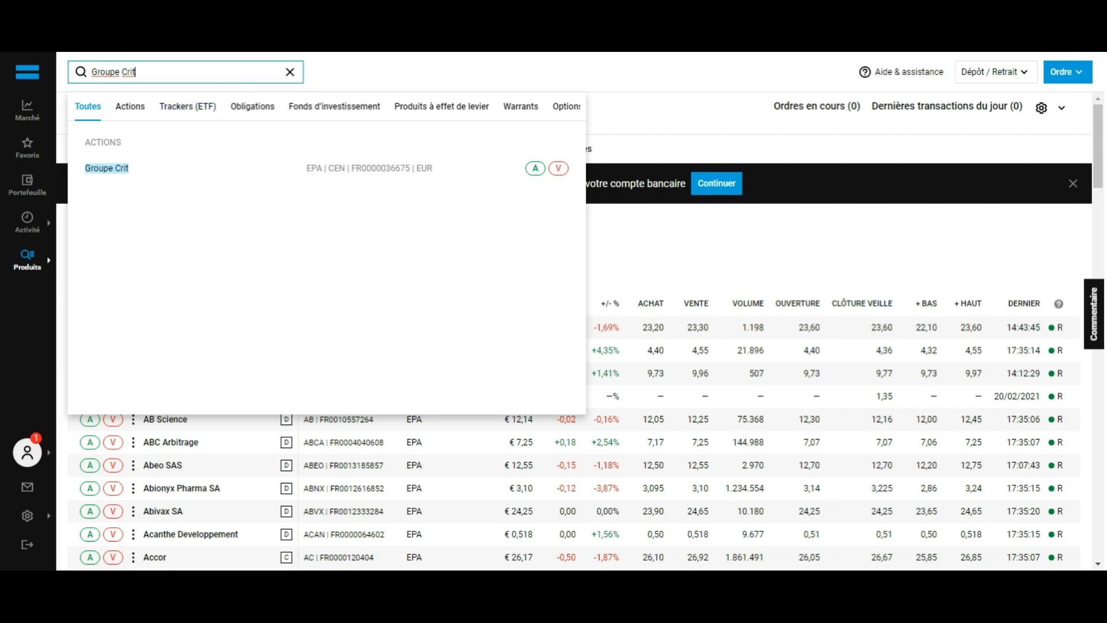
{"action": "left_click", "coordinate": [196, 182]}
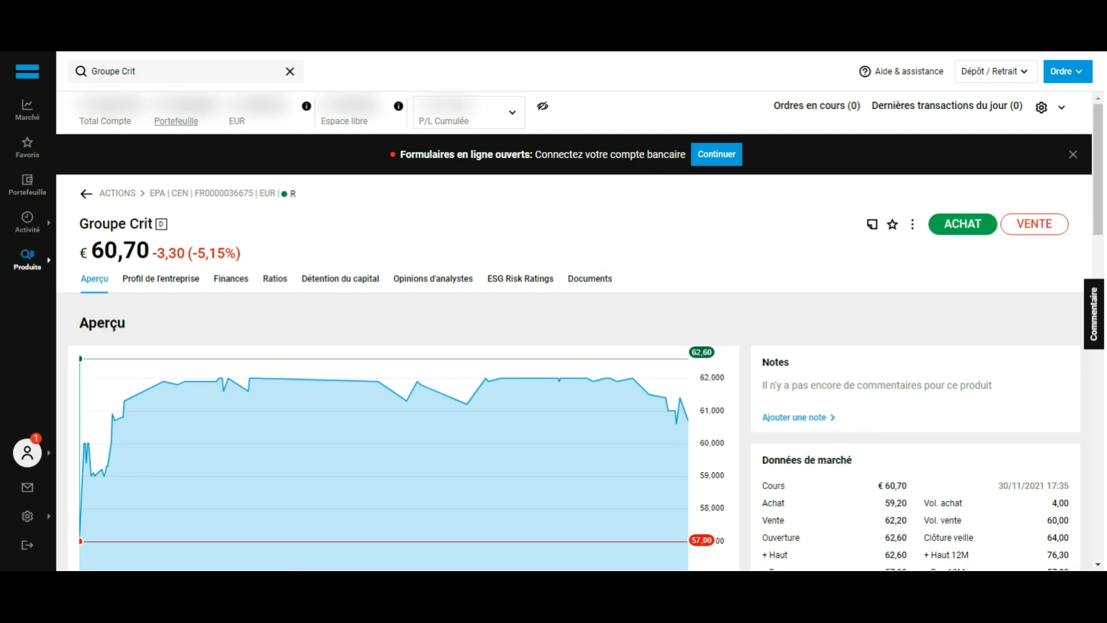
Prepare a buy order for Groupe Crit with order type "Au marché" and a quantity of 1
{"action": "left_click", "coordinate": [977, 231]}
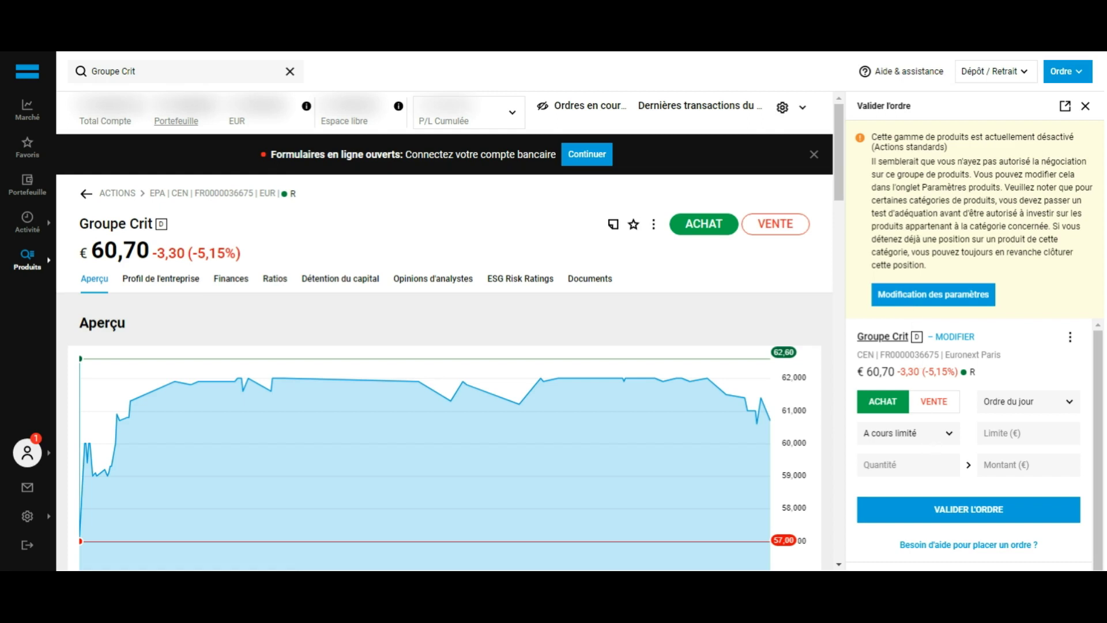
{"action": "left_click", "coordinate": [928, 441]}
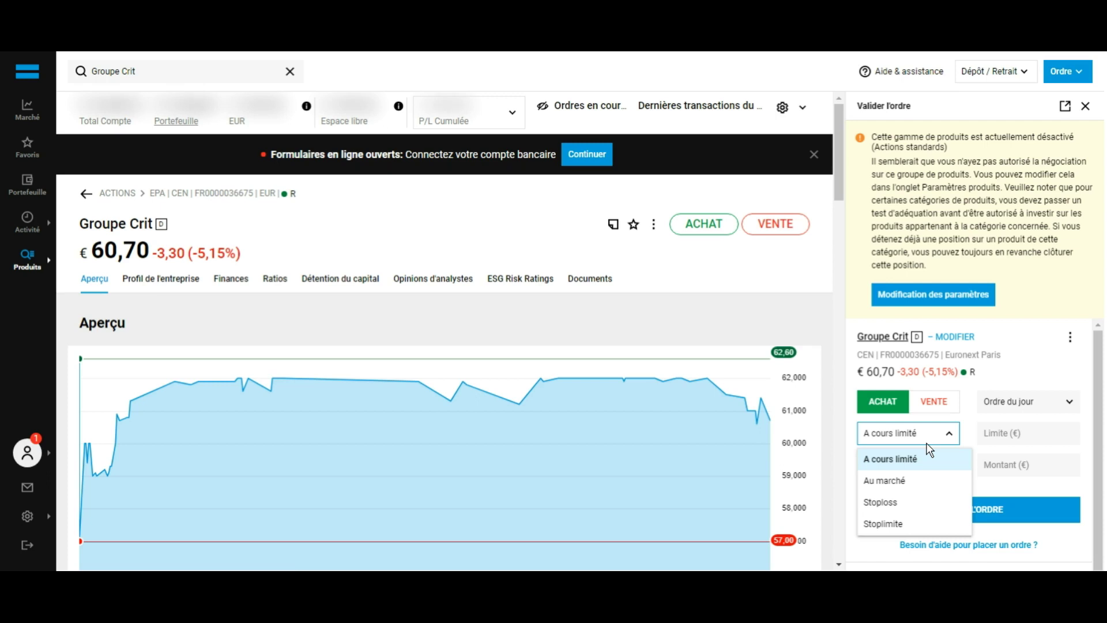
{"action": "left_click", "coordinate": [911, 487]}
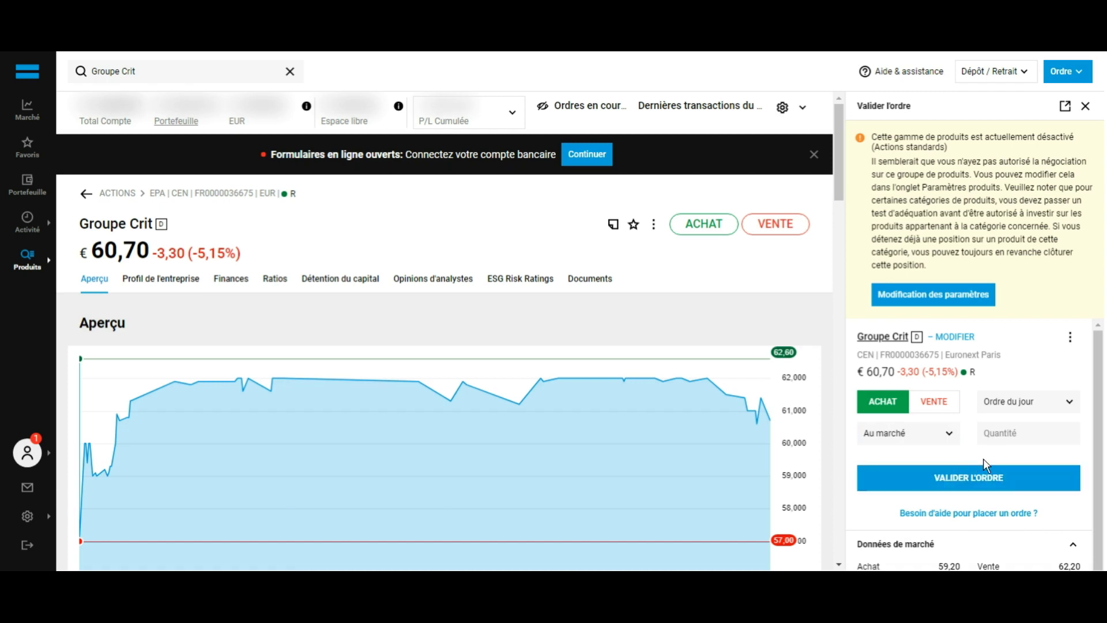
{"action": "left_click", "coordinate": [1018, 442]}
{"action": "type", "text": "1"}
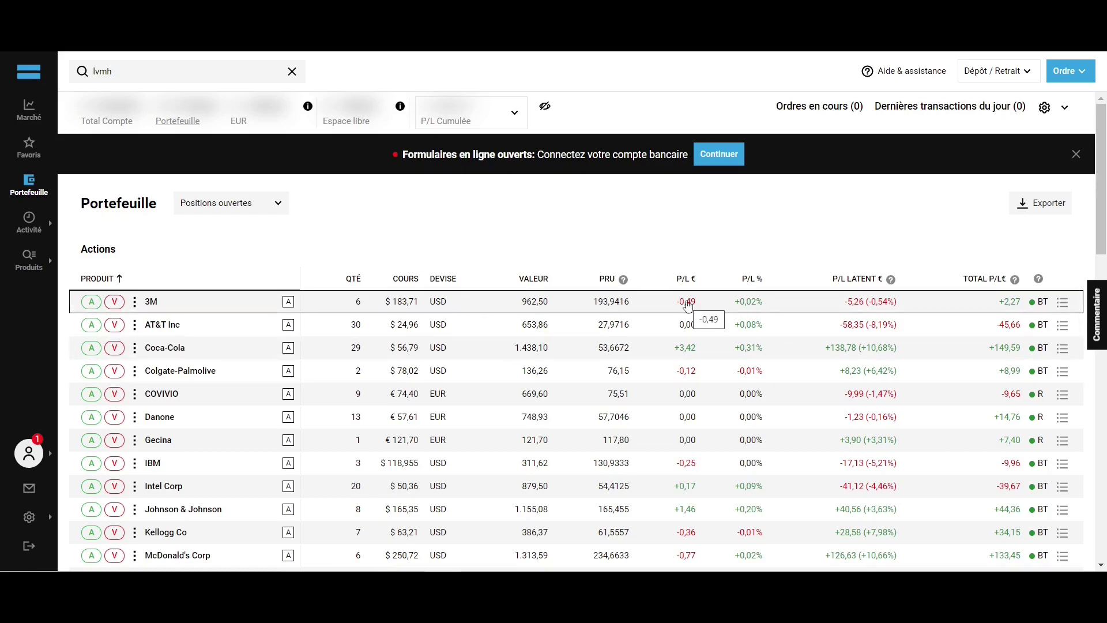
Look through the portfolio's open positions, the compensation section and the upcoming dividends
{"action": "scroll", "coordinate": [754, 281], "scroll_direction": "down", "scroll_amount": 9}
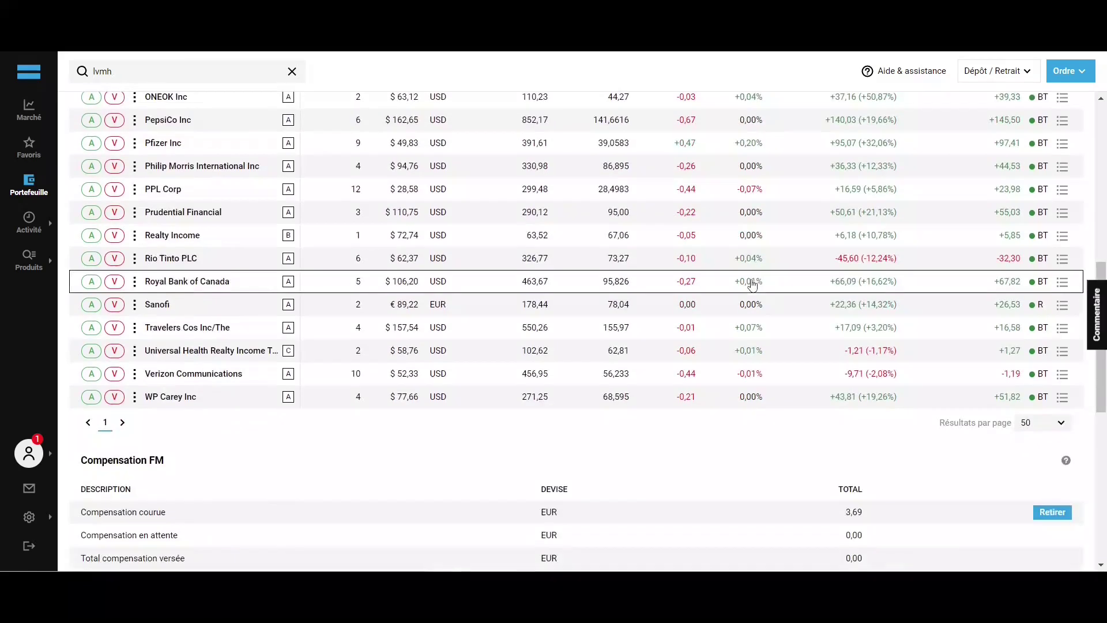
{"action": "scroll", "coordinate": [754, 283], "scroll_direction": "down", "scroll_amount": 8}
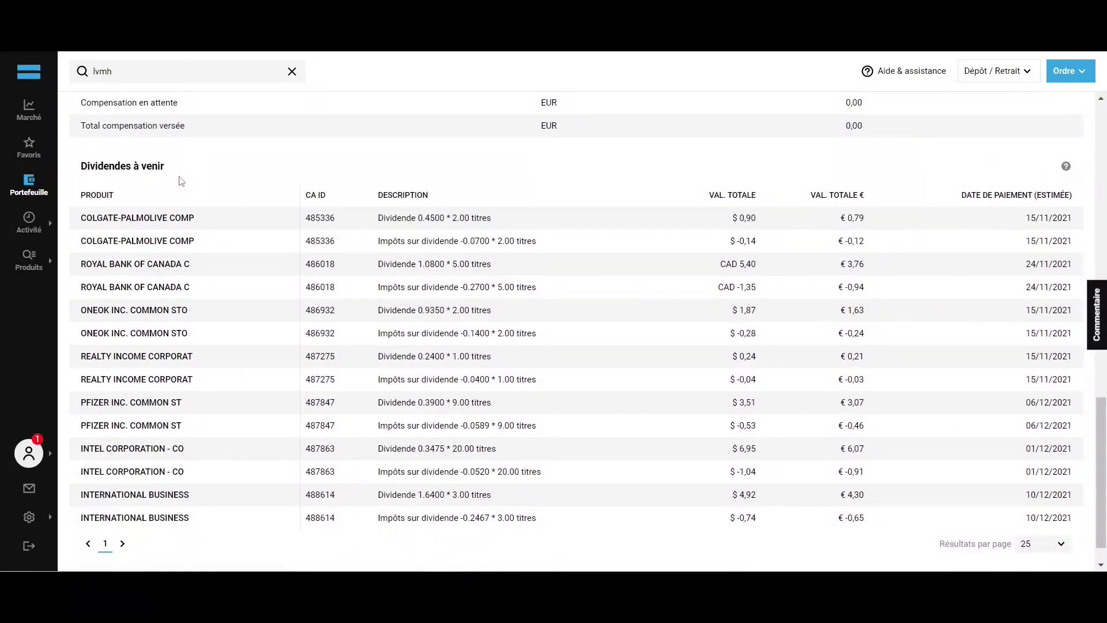
{"action": "scroll", "coordinate": [196, 196], "scroll_direction": "up", "scroll_amount": 17}
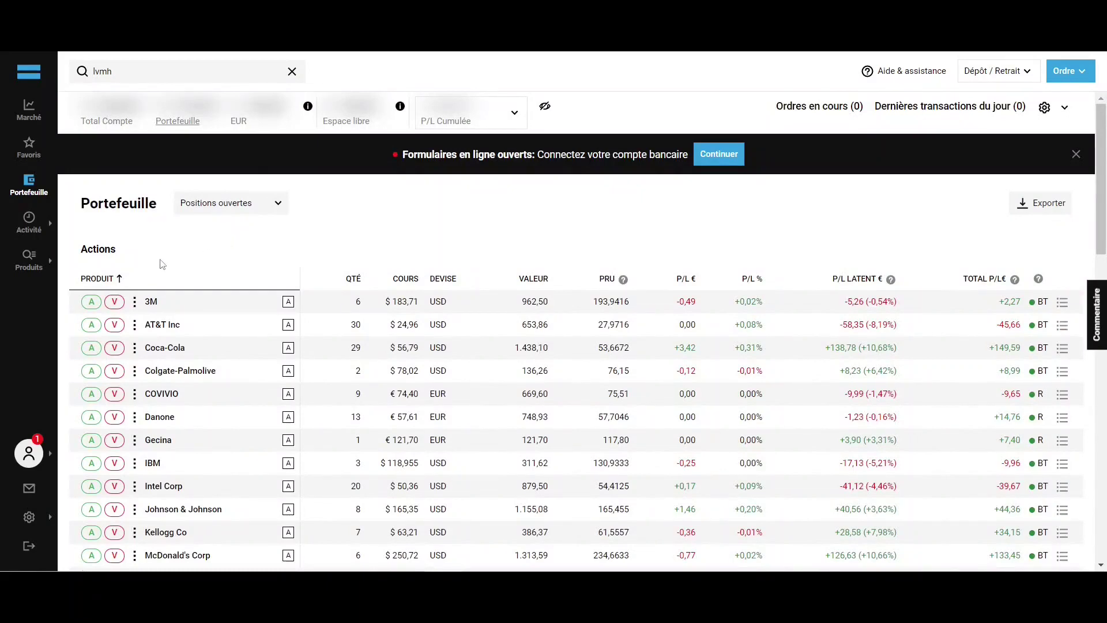
Prepare a sell order for the 3M position with order type "Au marché" and a quantity of 1
{"action": "left_click", "coordinate": [116, 303]}
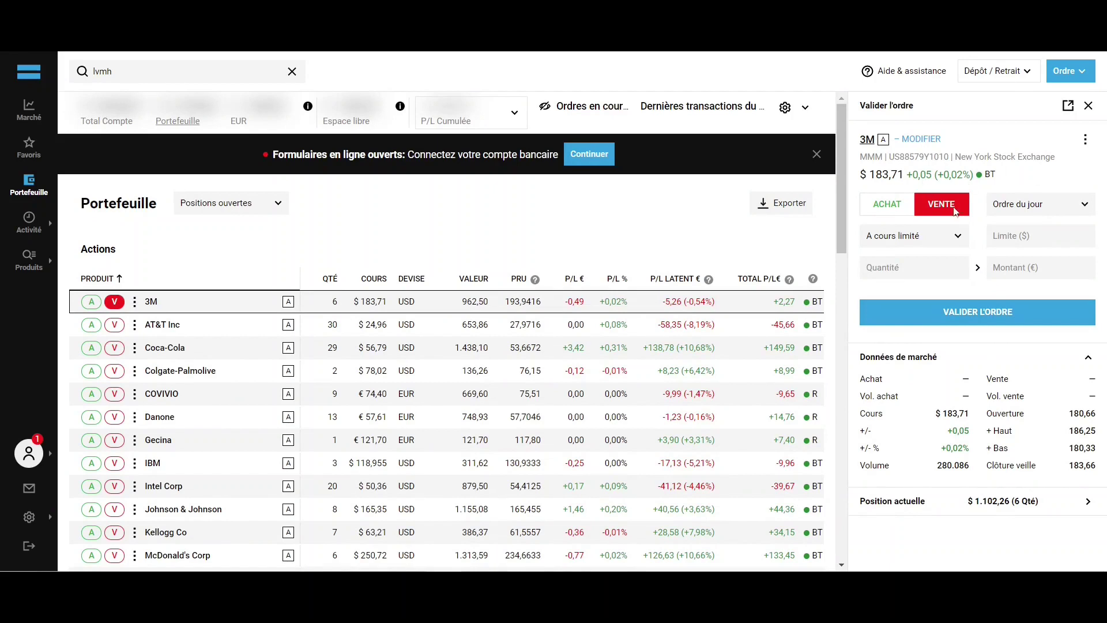
{"action": "left_click", "coordinate": [944, 240]}
{"action": "left_click", "coordinate": [922, 282]}
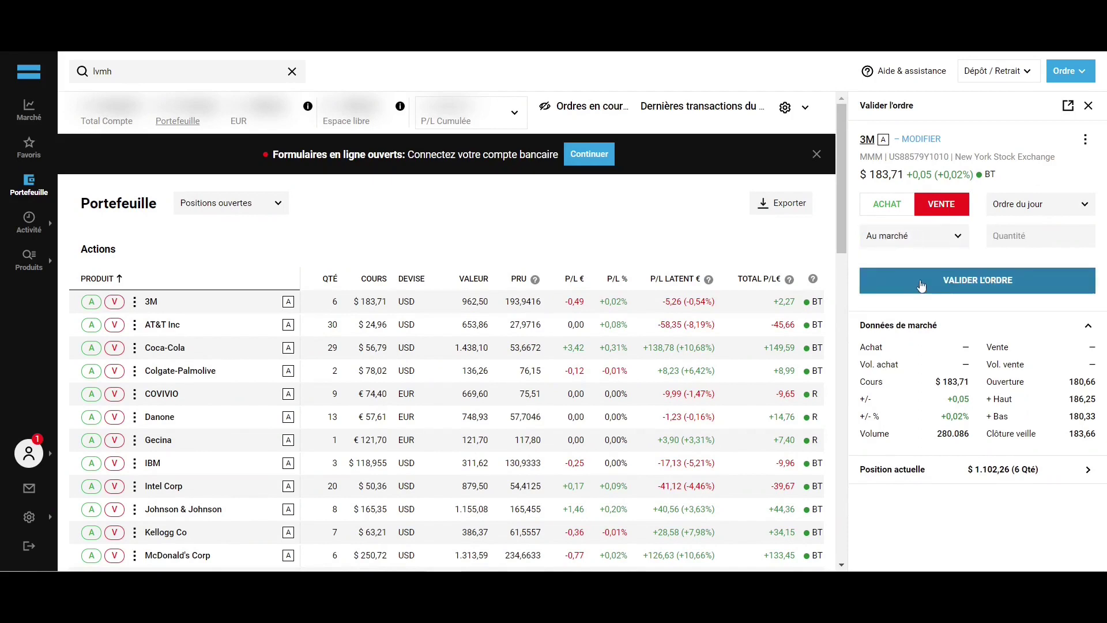
{"action": "left_click", "coordinate": [1017, 236]}
{"action": "type", "text": "1"}
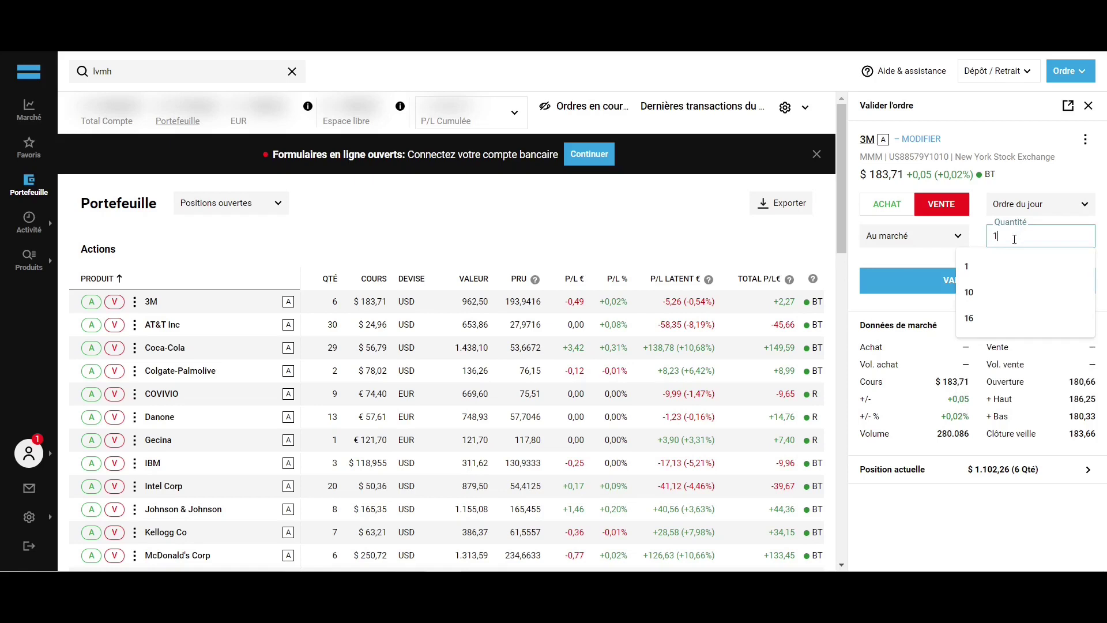
{"action": "left_click", "coordinate": [980, 230]}
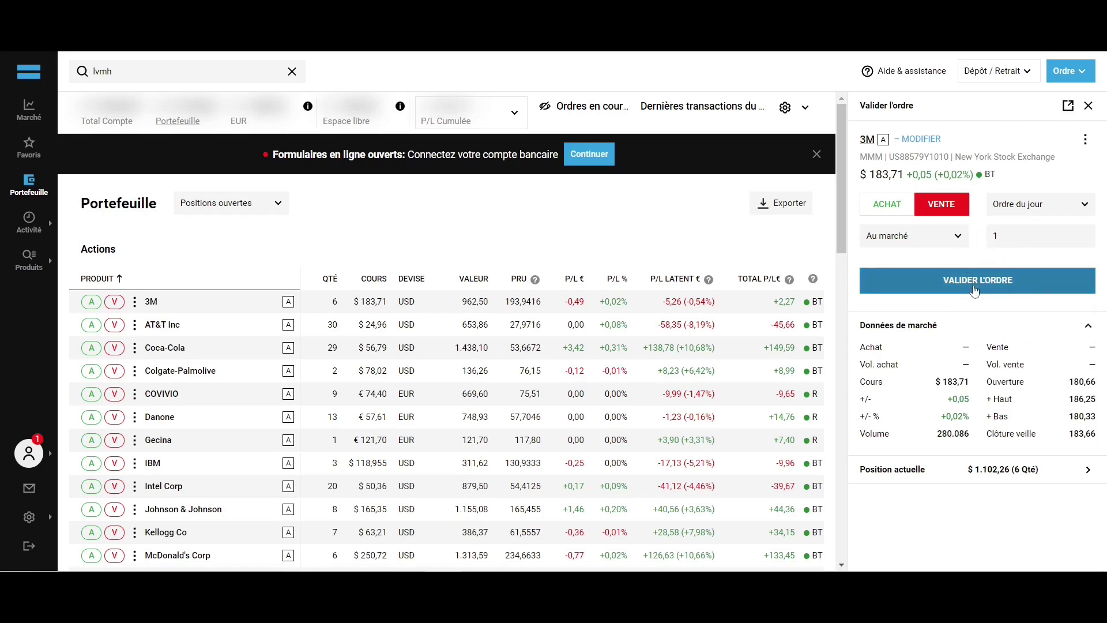